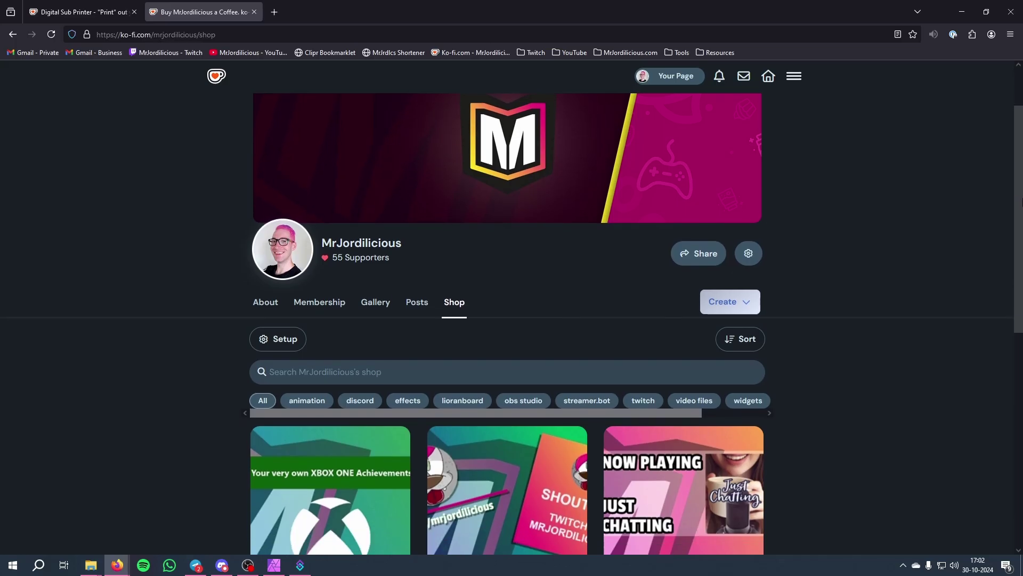
- Scroll down the Ko-fi shop until the free widget product cards are visible
{"action": "scroll", "coordinate": [512, 319], "scroll_direction": "down", "scroll_amount": 6}
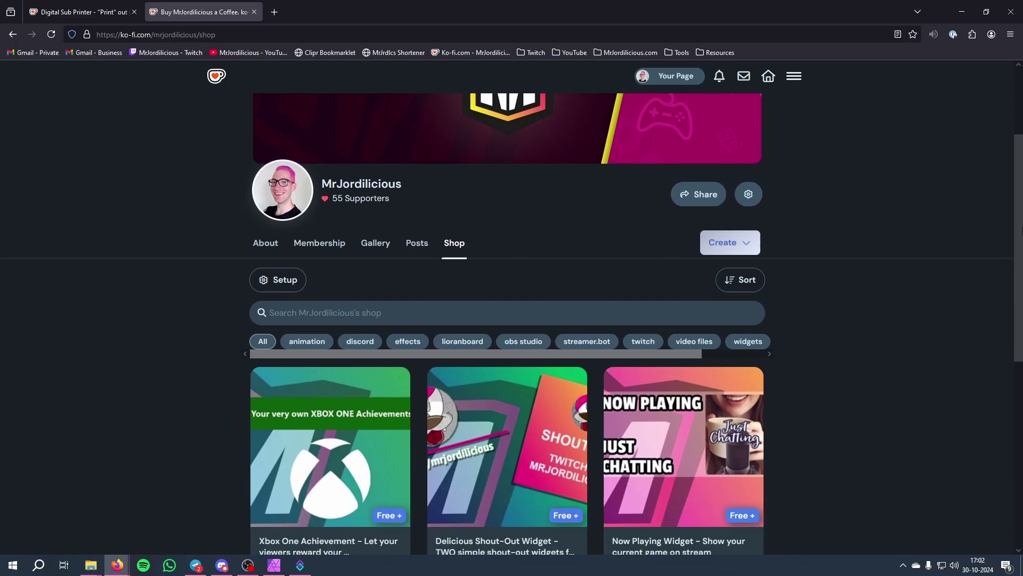
{"action": "scroll", "coordinate": [512, 320], "scroll_direction": "down", "scroll_amount": 3}
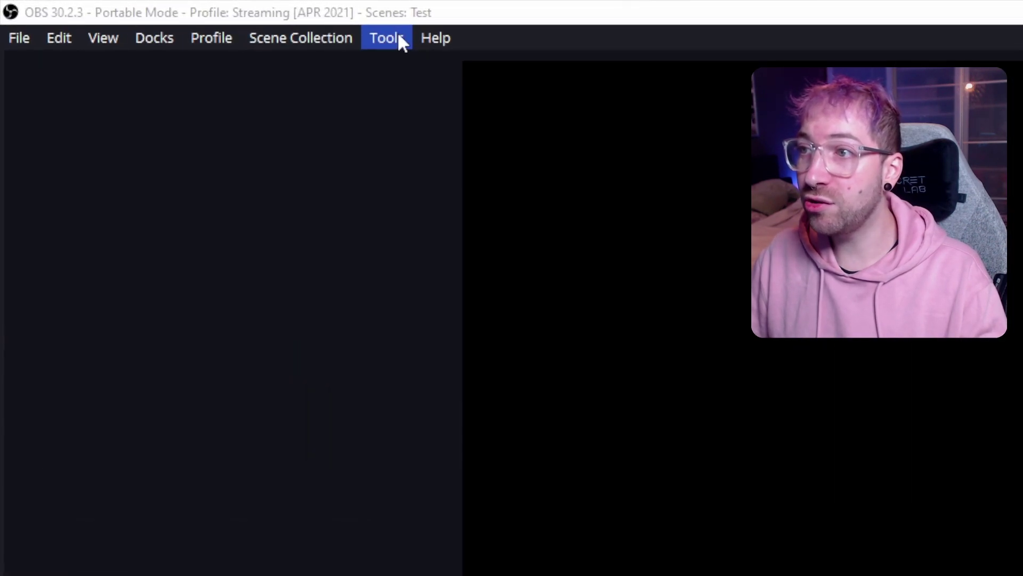
- Load the Digital Sub Printer JSON from '2. OBS Scene collection' via Source Copy, then select it
{"action": "left_click", "coordinate": [195, 19]}
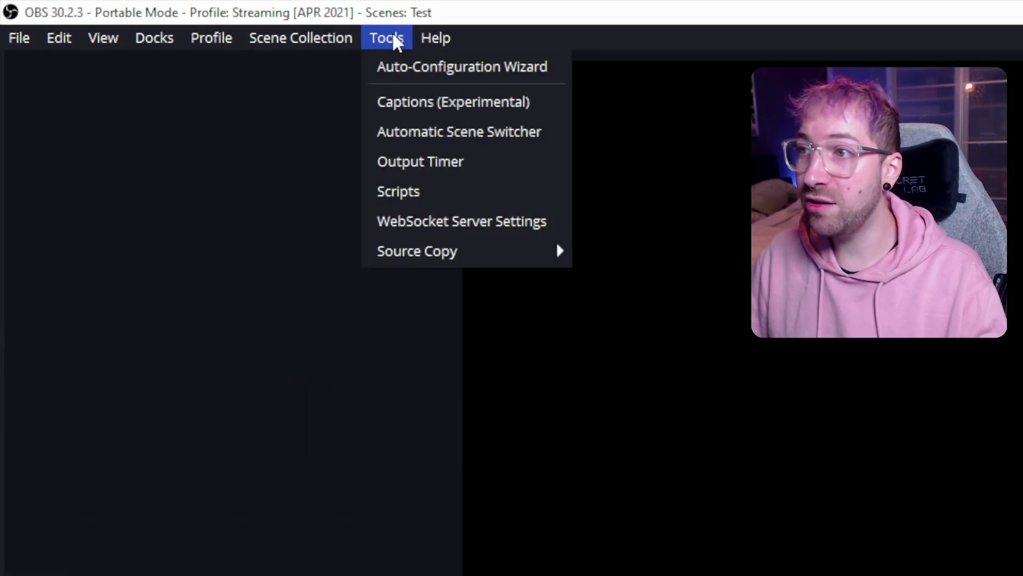
{"action": "mouse_move", "coordinate": [419, 257]}
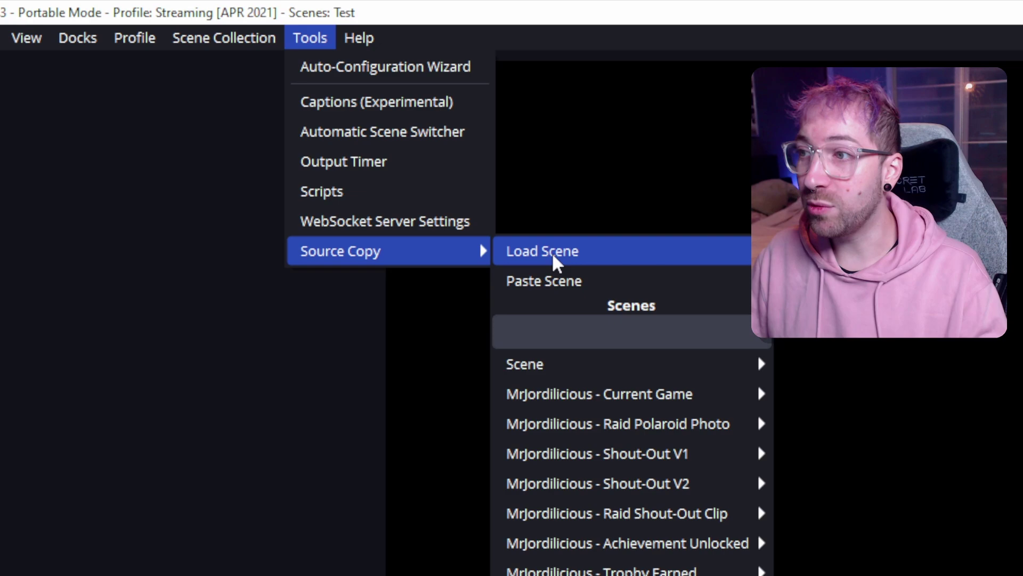
{"action": "left_click", "coordinate": [557, 259]}
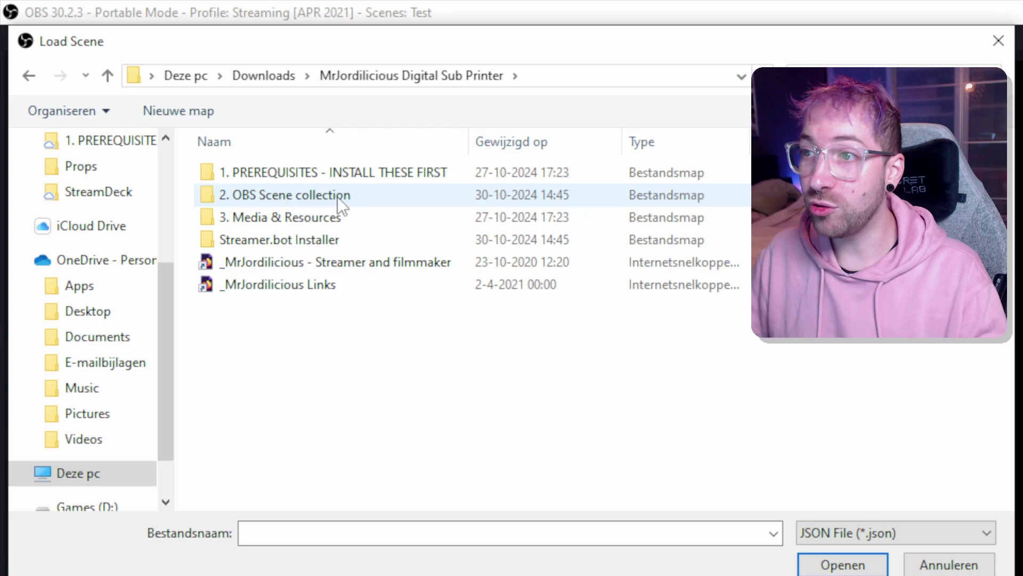
{"action": "double_click", "coordinate": [338, 197]}
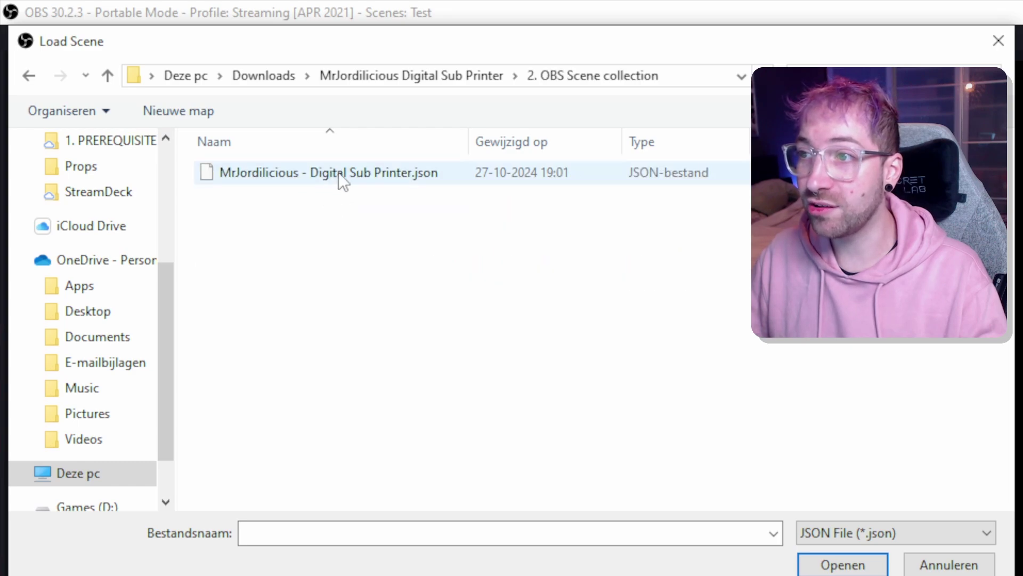
{"action": "left_click", "coordinate": [398, 177]}
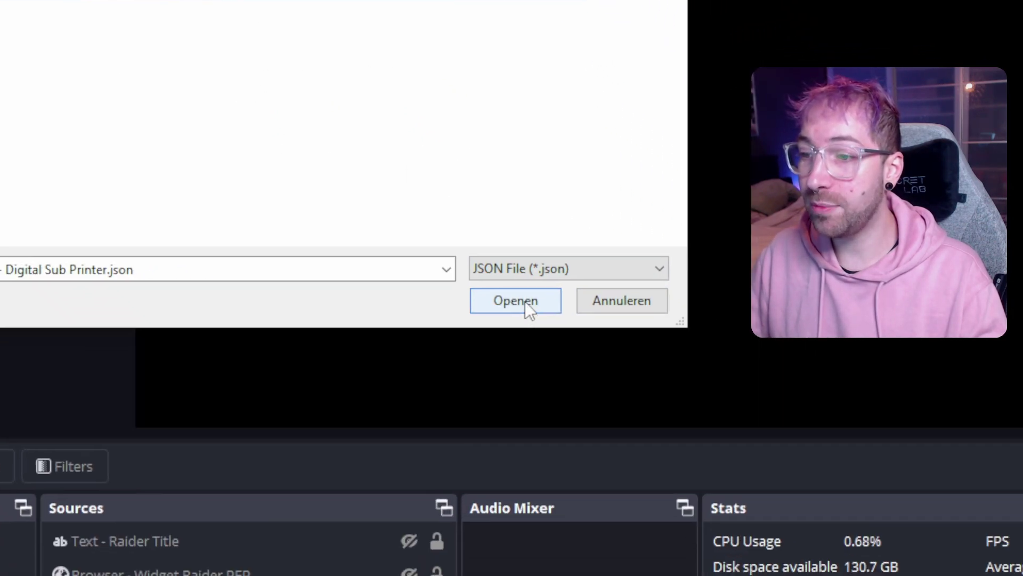
{"action": "left_click", "coordinate": [566, 349]}
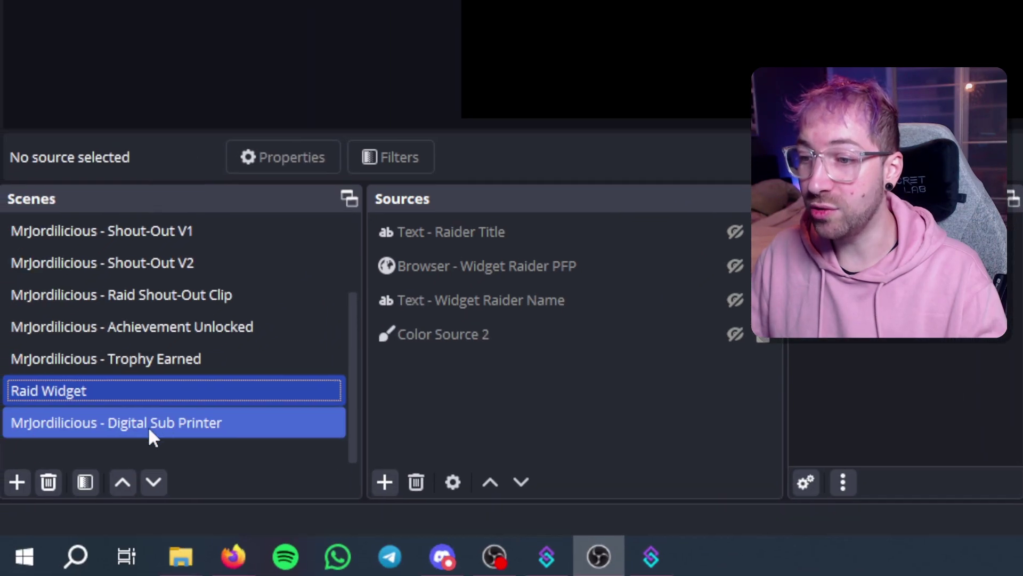
{"action": "left_click", "coordinate": [120, 461]}
{"action": "left_click", "coordinate": [528, 305], "text": "ctrl"}
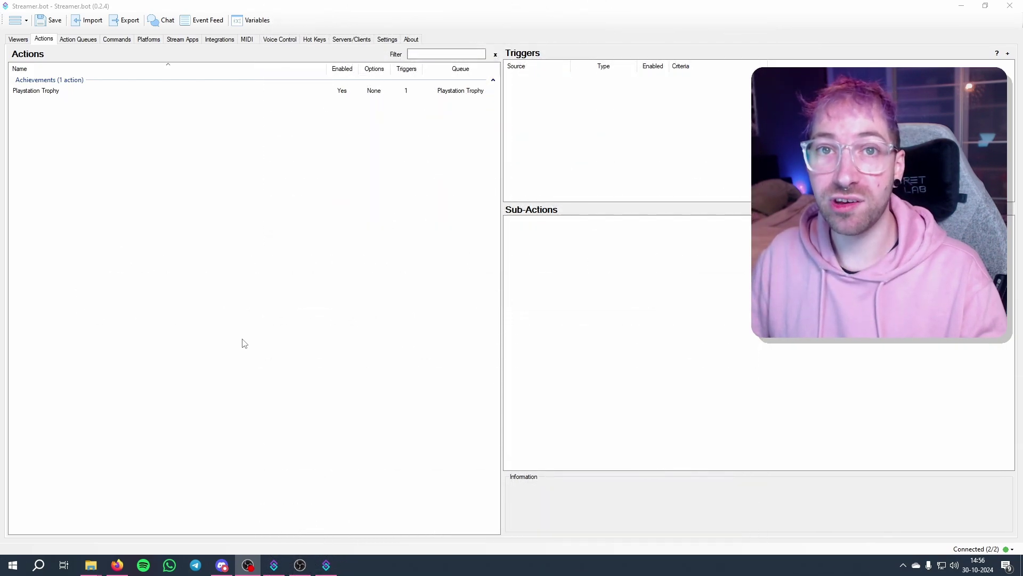
- Import the .mpower package from the Streamer.bot Installer folder, adding the seven Sub Printer actions
{"action": "left_click", "coordinate": [91, 22]}
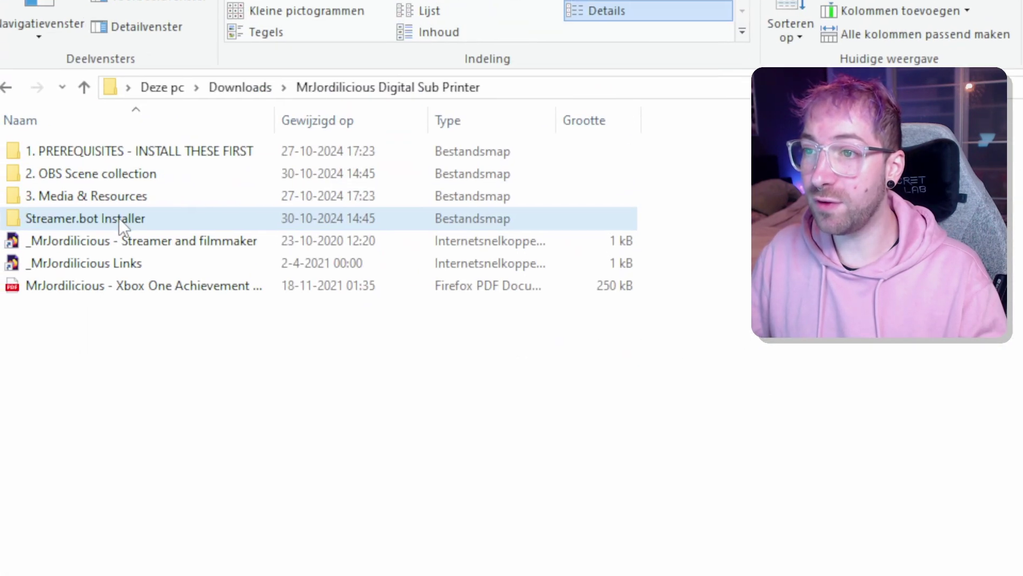
{"action": "double_click", "coordinate": [96, 218]}
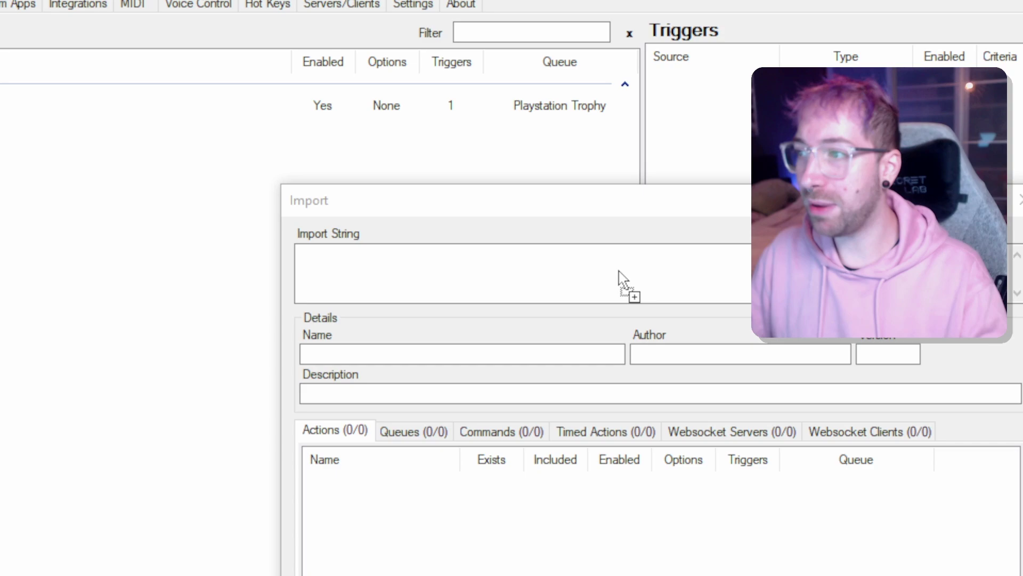
{"action": "left_click_drag", "start_coordinate": [978, 351], "coordinate": [980, 342]}
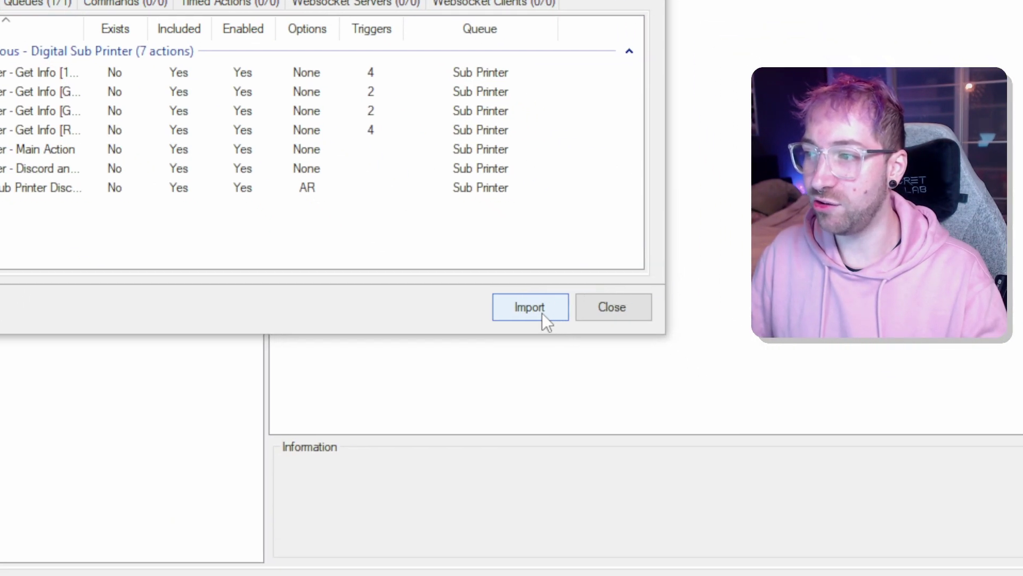
{"action": "left_click", "coordinate": [538, 309]}
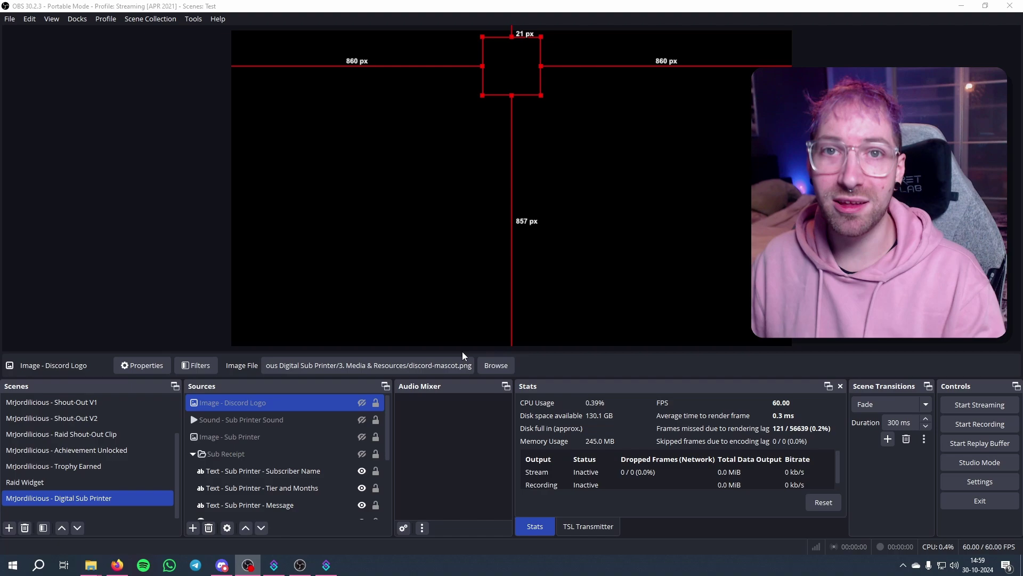
- Set the scene's Printer Mask filter path to printer-alphamap.png from 3. Media & Resources
{"action": "right_click", "coordinate": [100, 498]}
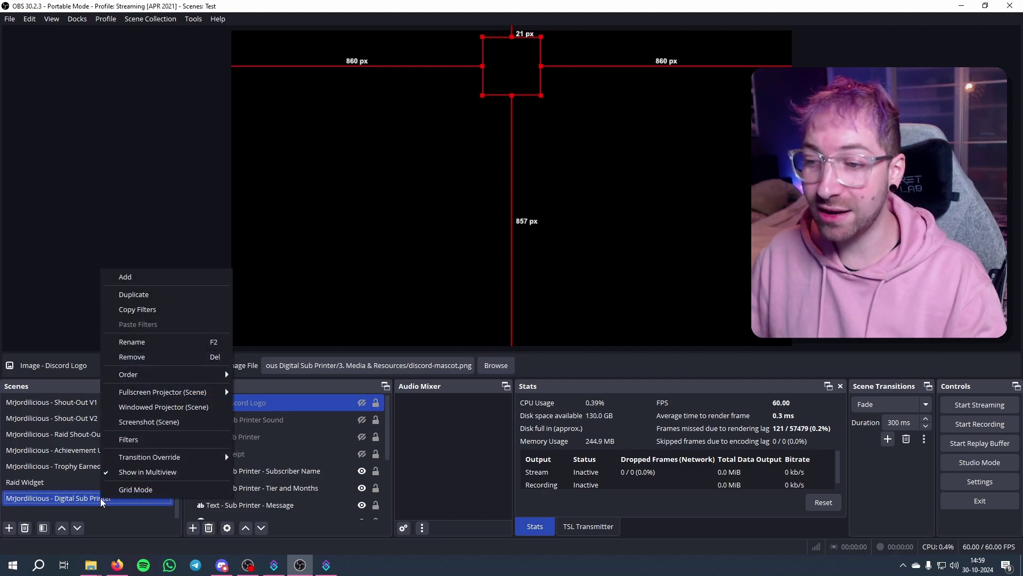
{"action": "left_click", "coordinate": [143, 440]}
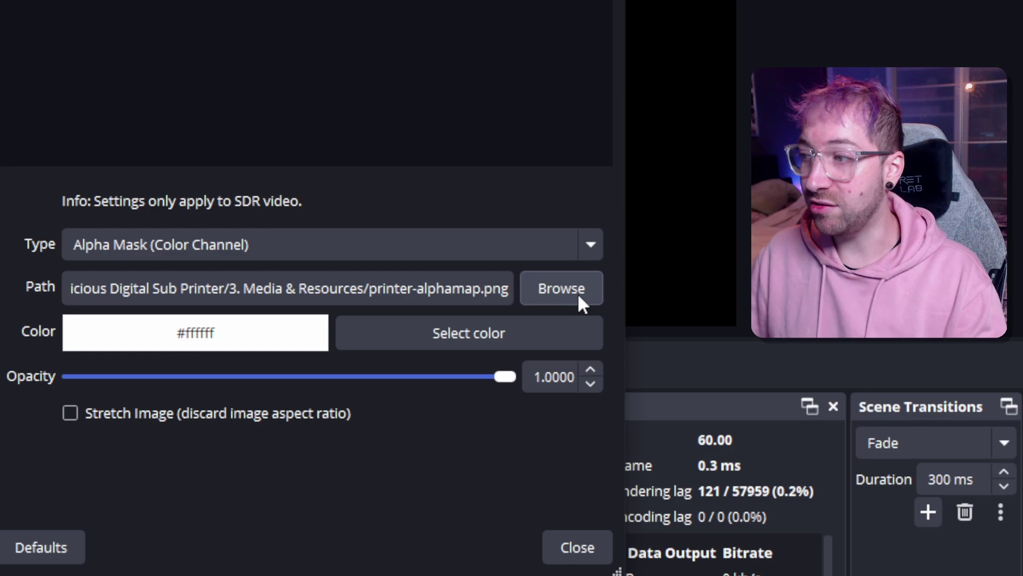
{"action": "left_click", "coordinate": [520, 289]}
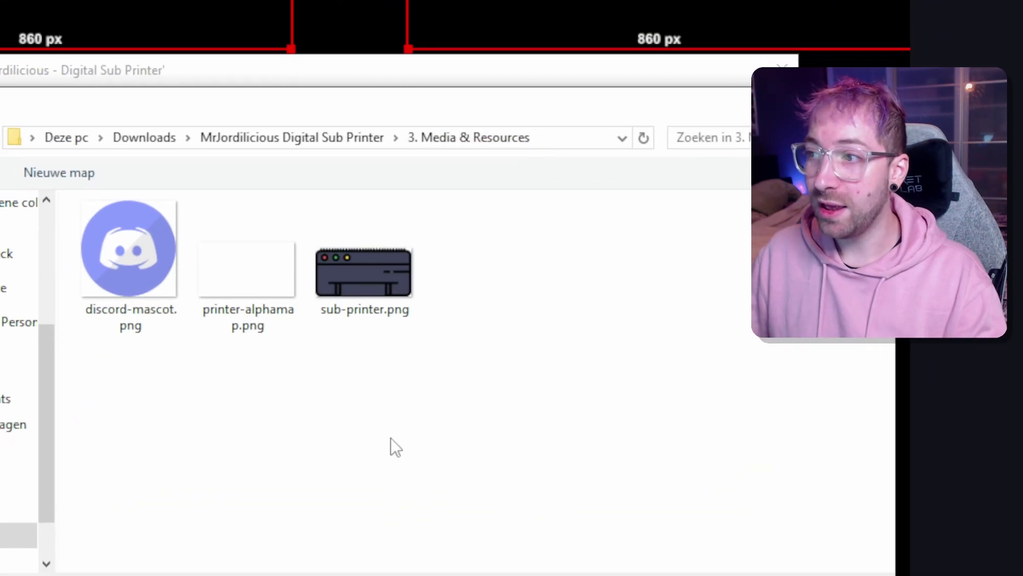
{"action": "left_click", "coordinate": [262, 365]}
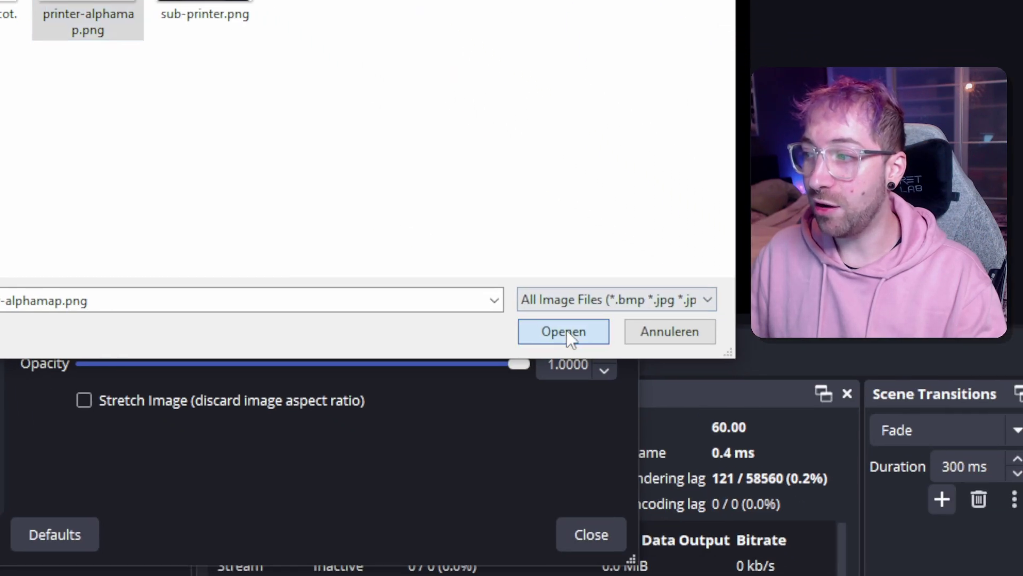
{"action": "left_click", "coordinate": [567, 331]}
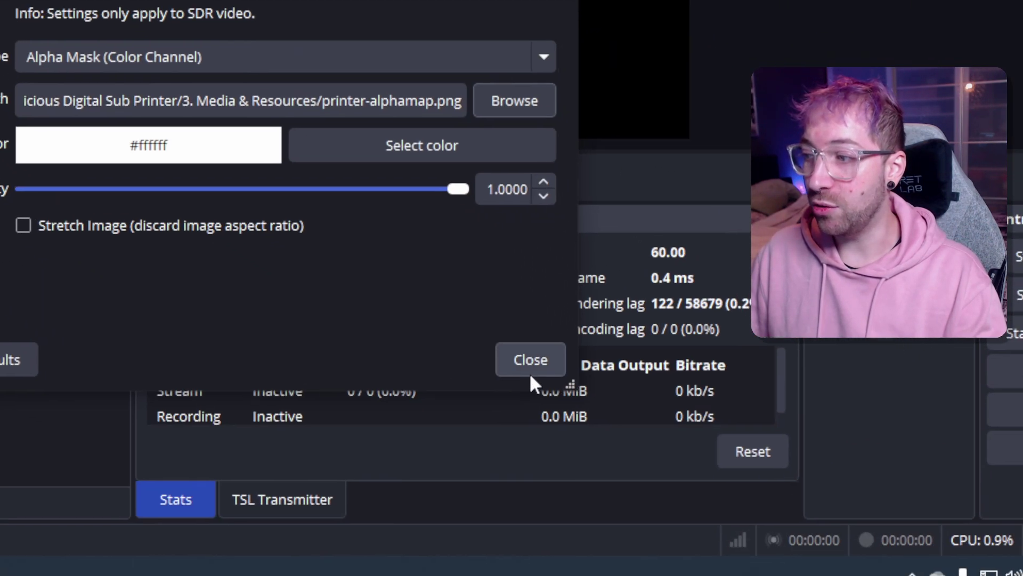
{"action": "left_click", "coordinate": [513, 345]}
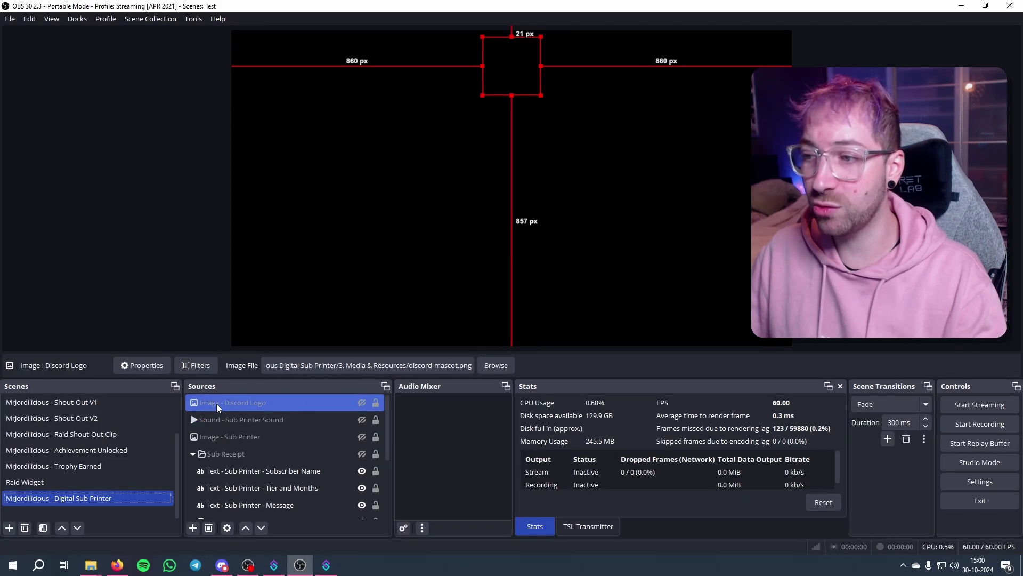
- Set the Discord logo image to discord-mascot.png and the Sub Printer image to sub-printer.png
{"action": "left_click", "coordinate": [496, 365]}
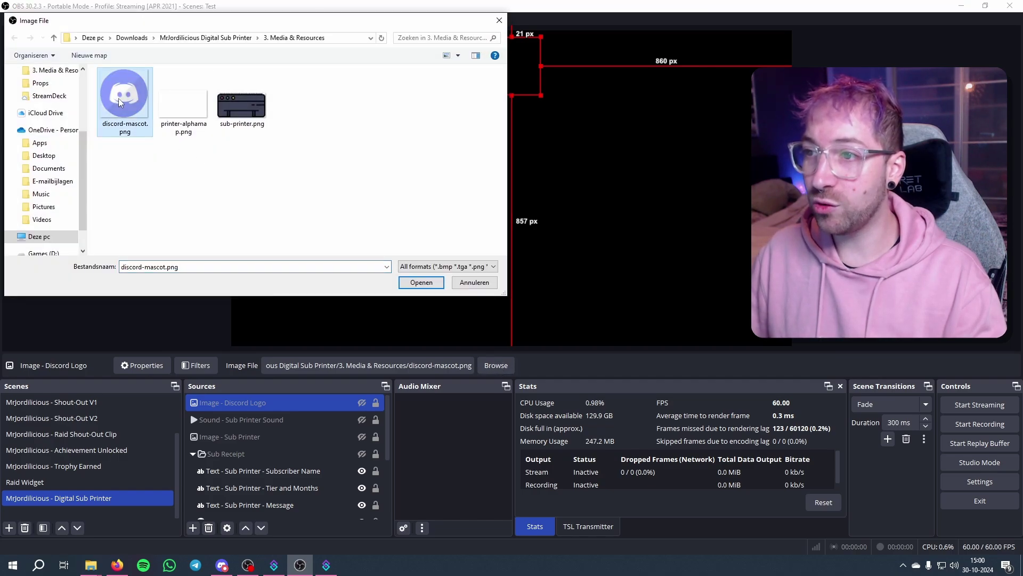
{"action": "left_click", "coordinate": [421, 283]}
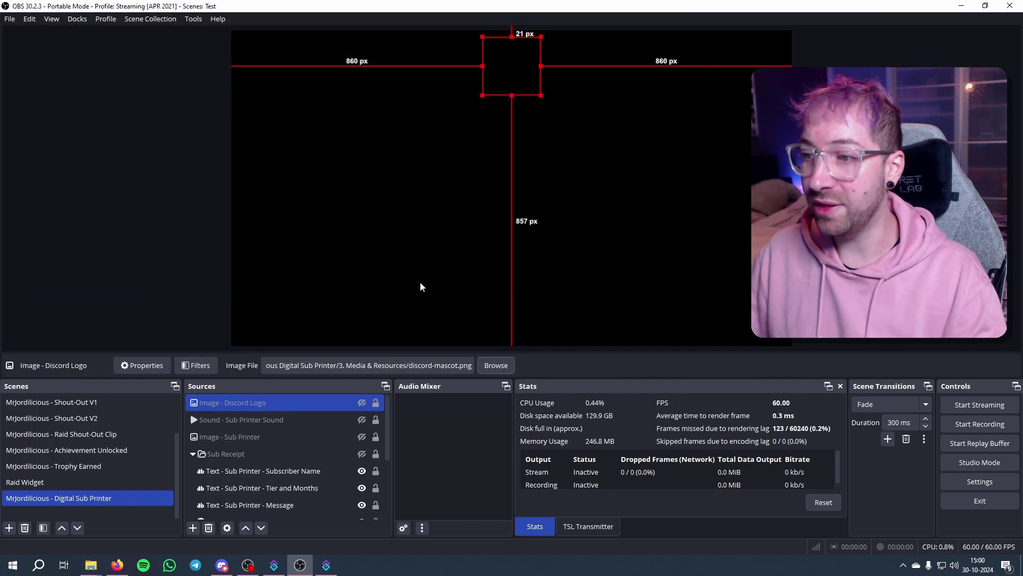
{"action": "left_click", "coordinate": [228, 439]}
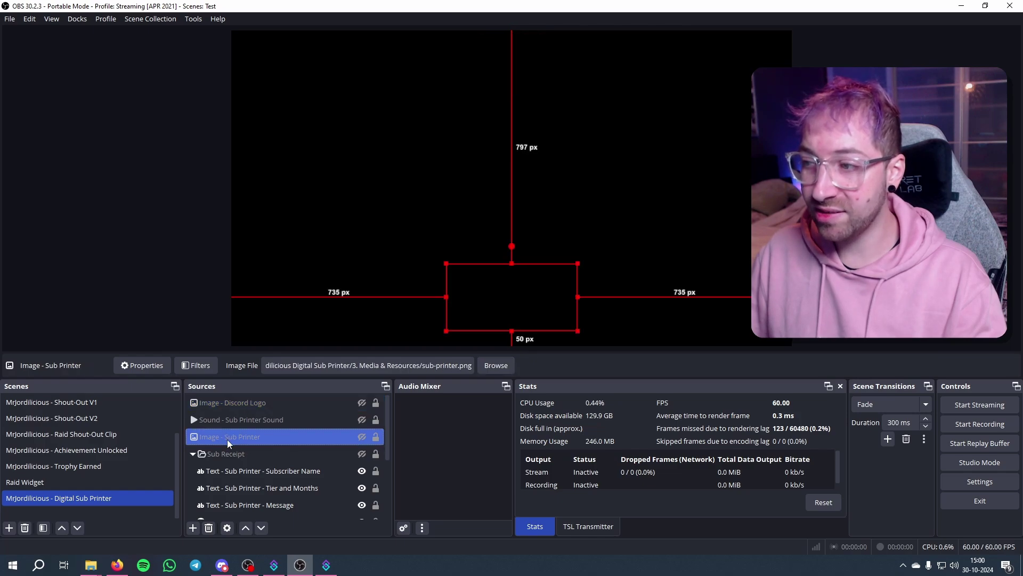
{"action": "left_click", "coordinate": [495, 366]}
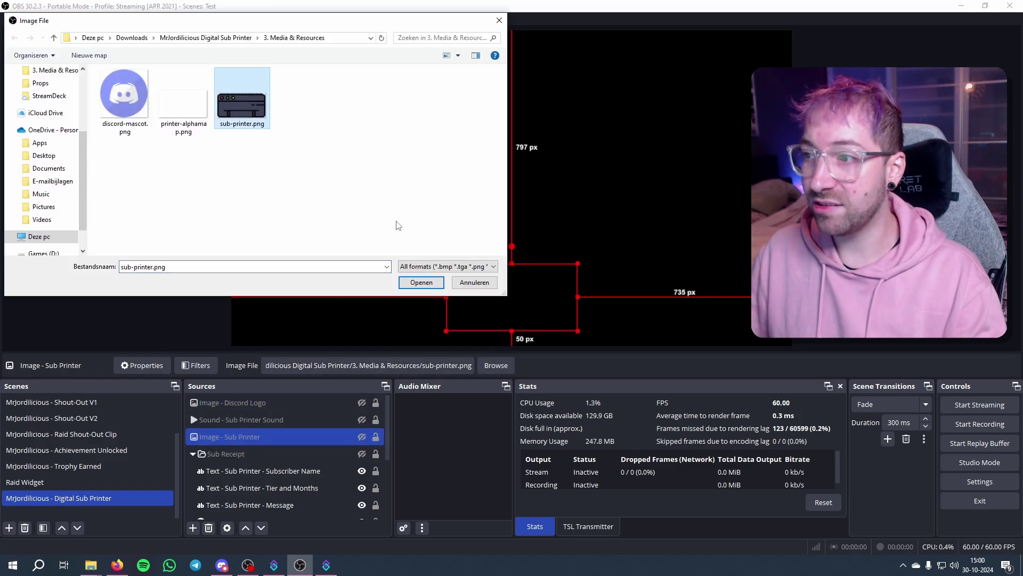
{"action": "left_click", "coordinate": [421, 282]}
- Point the Sub Printer Sound source at cashier-receipt-servo-sound-effect.mp3 and save its properties
{"action": "left_click", "coordinate": [211, 420]}
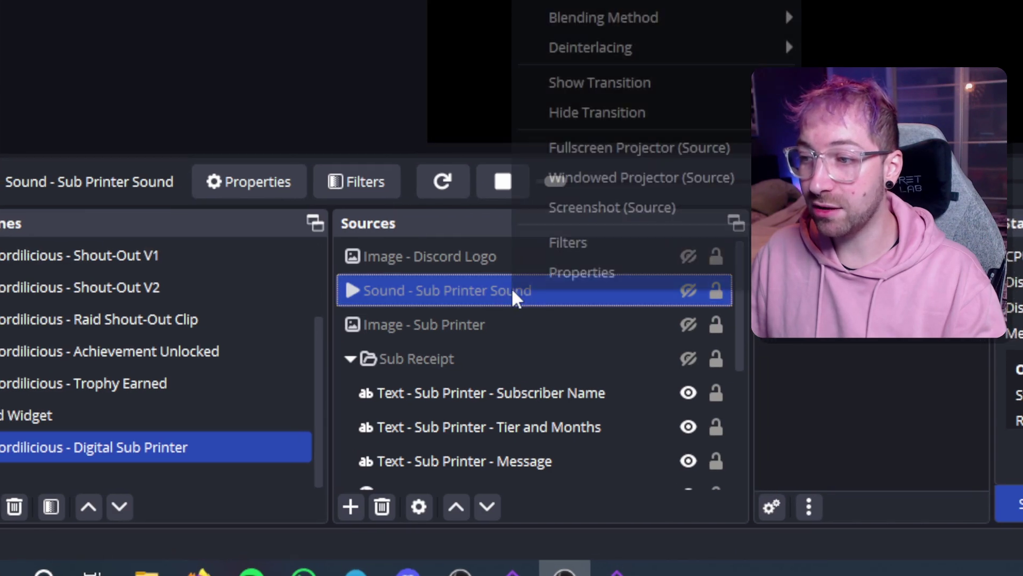
{"action": "left_click", "coordinate": [582, 273]}
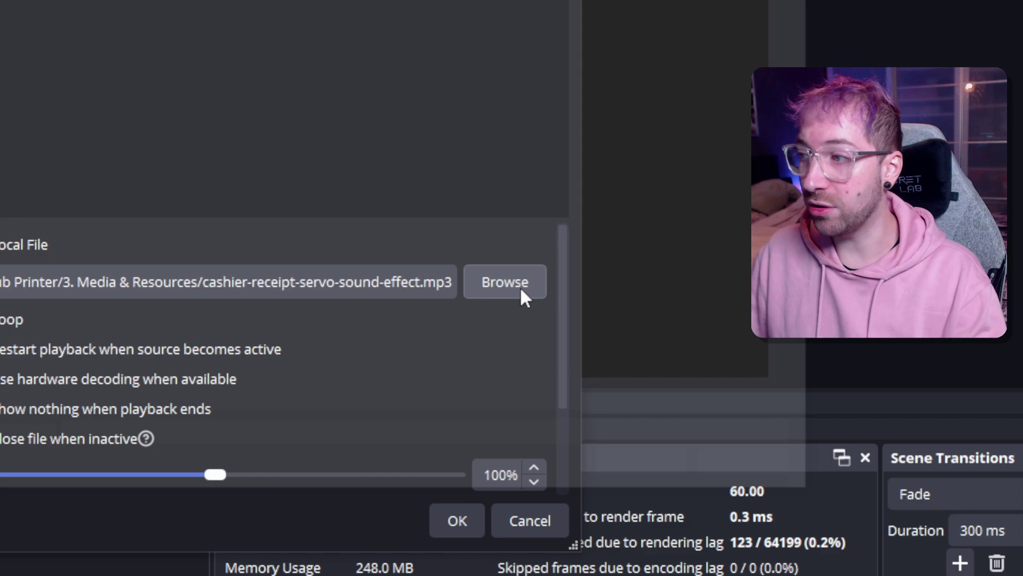
{"action": "left_click", "coordinate": [519, 286]}
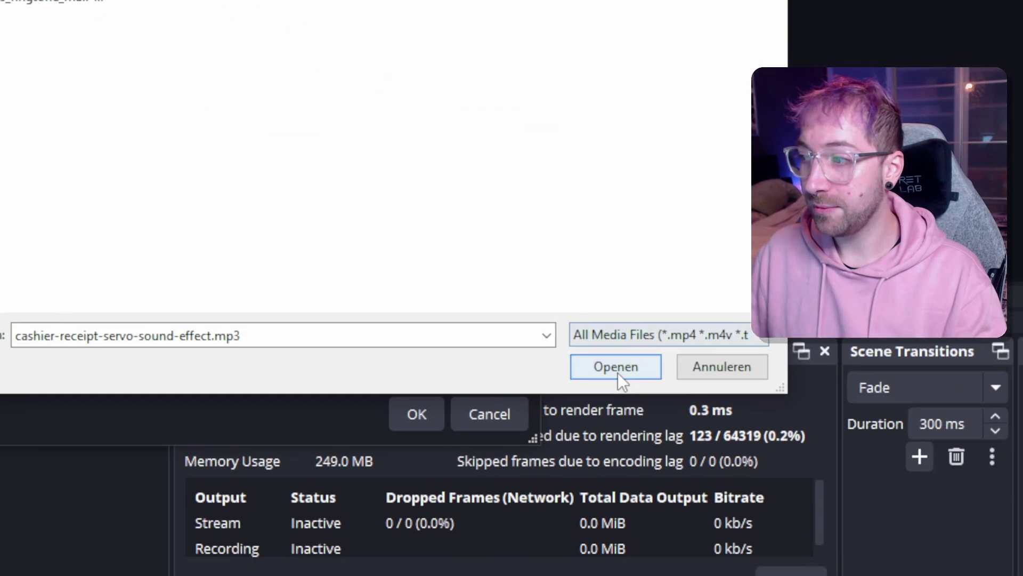
{"action": "left_click", "coordinate": [616, 366]}
{"action": "left_click", "coordinate": [417, 414]}
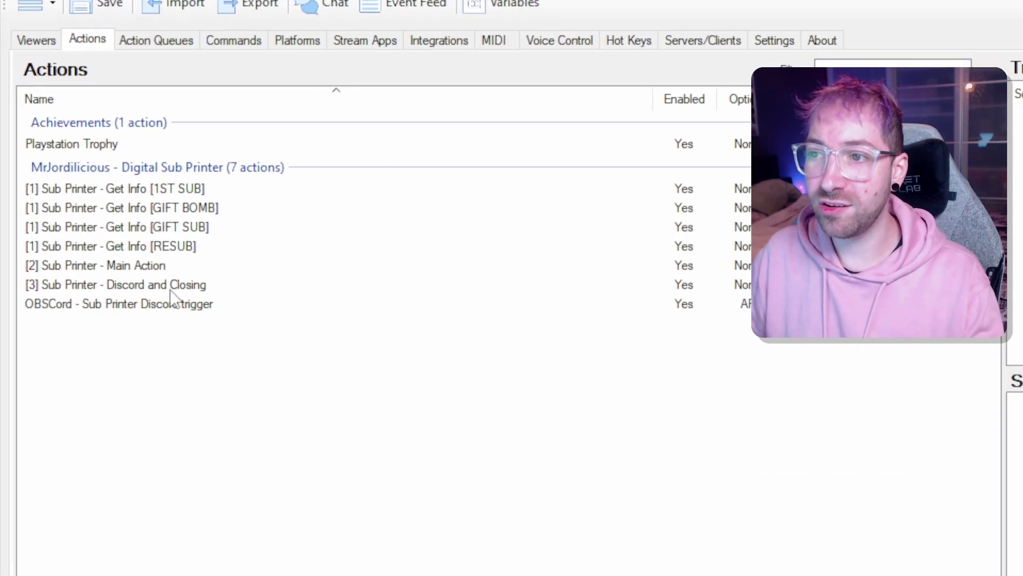
- Change the Discord and Closing action's Play sound sub-action to ds_ringtone_mail-mp3.mp3
{"action": "left_click", "coordinate": [180, 291]}
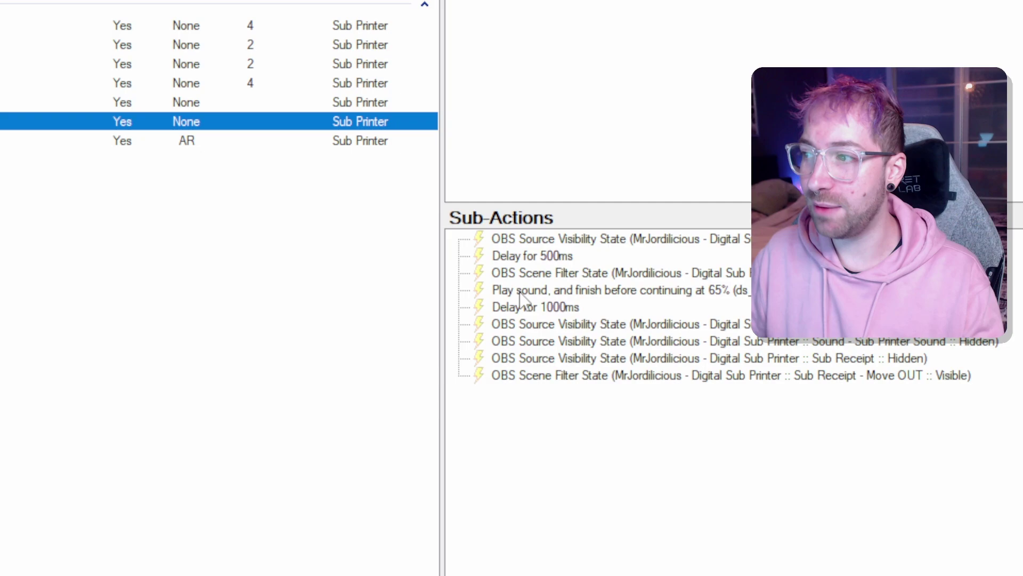
{"action": "right_click", "coordinate": [480, 288]}
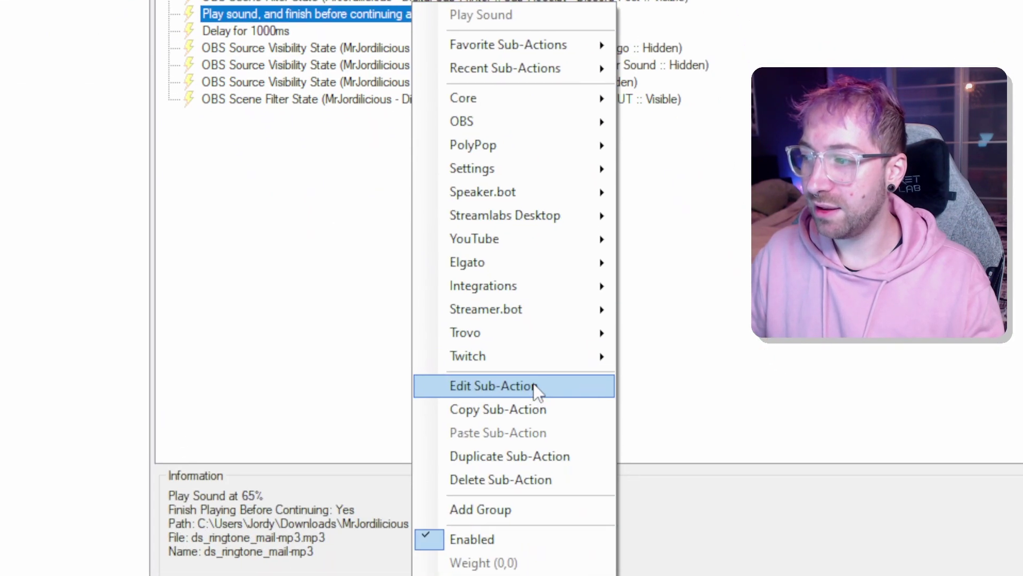
{"action": "left_click", "coordinate": [533, 385]}
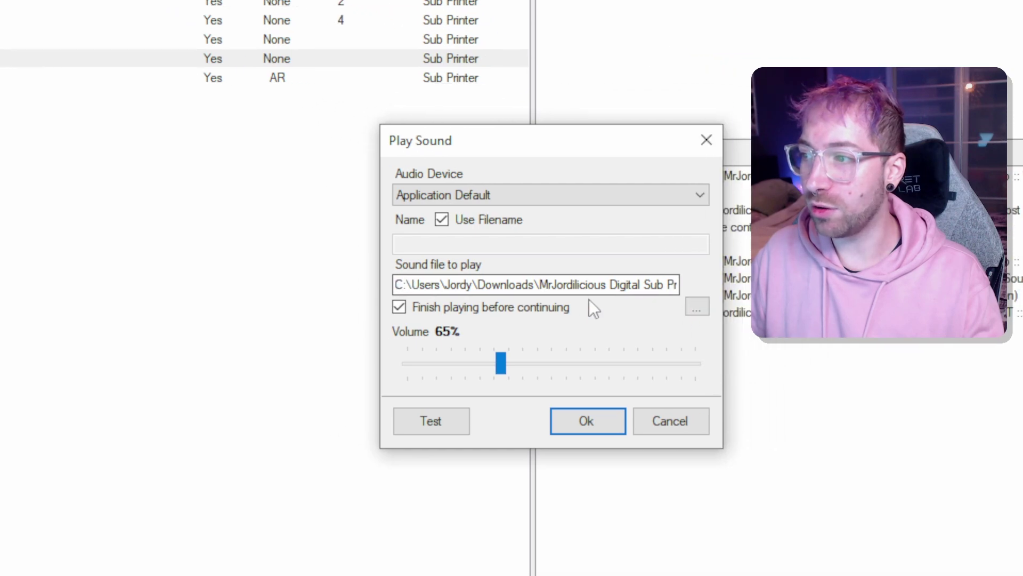
{"action": "left_click", "coordinate": [574, 291]}
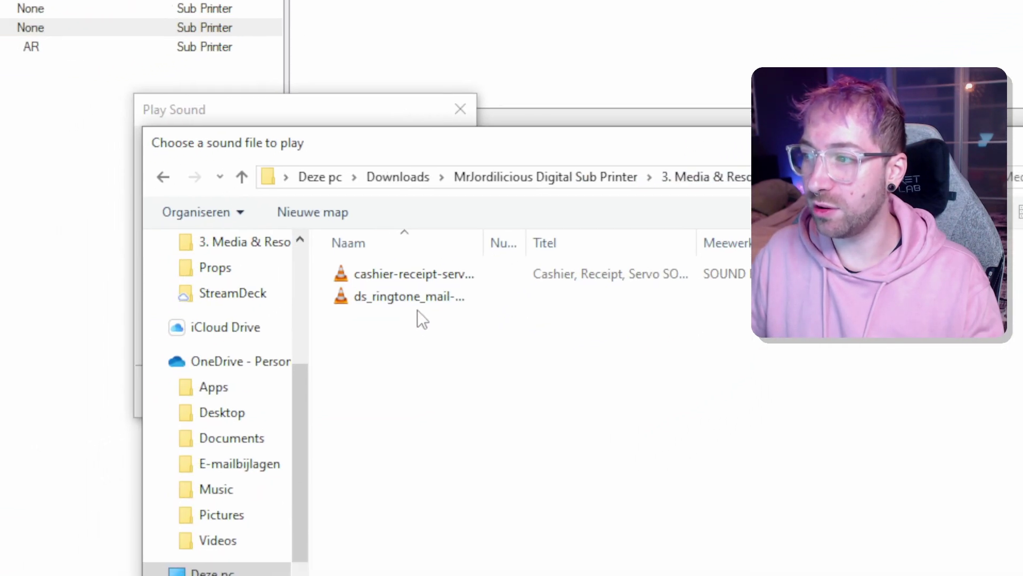
{"action": "left_click", "coordinate": [393, 298]}
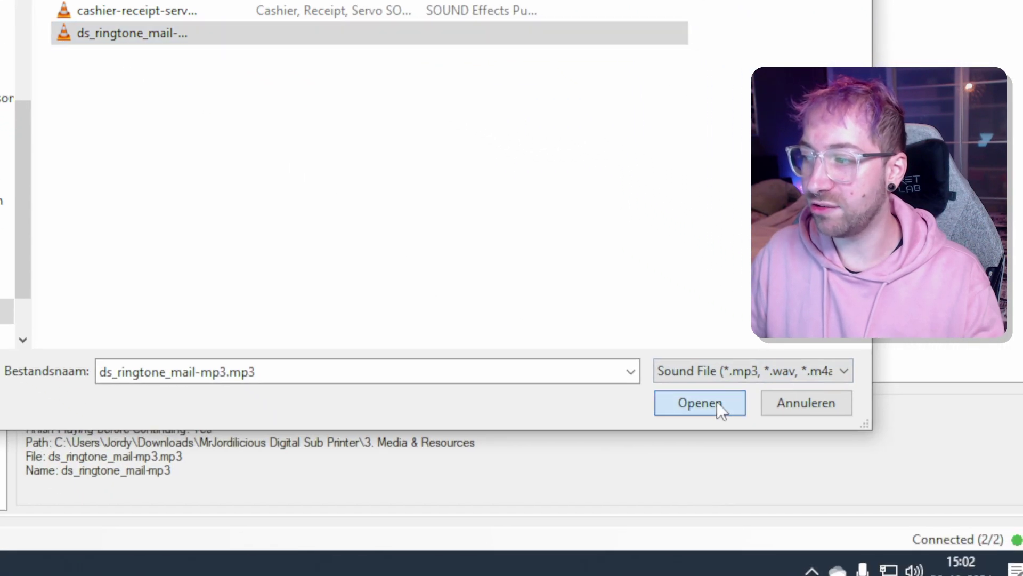
{"action": "left_click", "coordinate": [715, 409]}
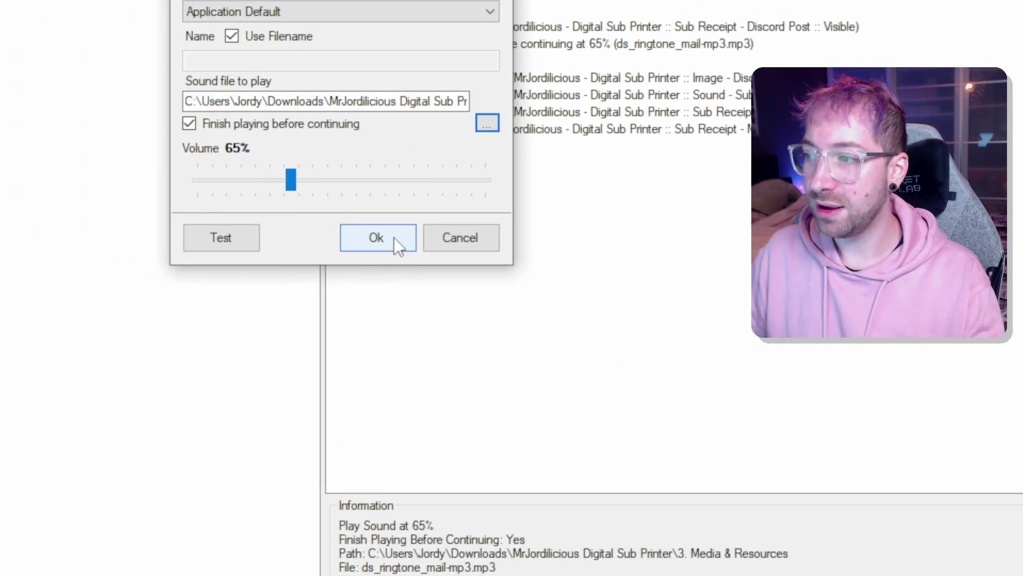
{"action": "left_click", "coordinate": [395, 238]}
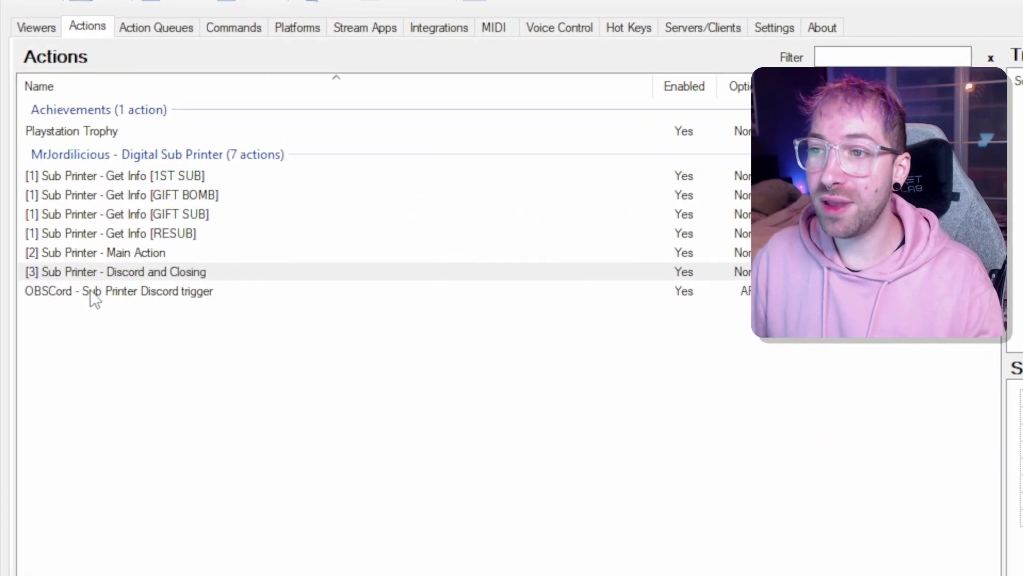
- Review the OBSCord Discord trigger action's Discord webhook URL argument
{"action": "left_click", "coordinate": [200, 287]}
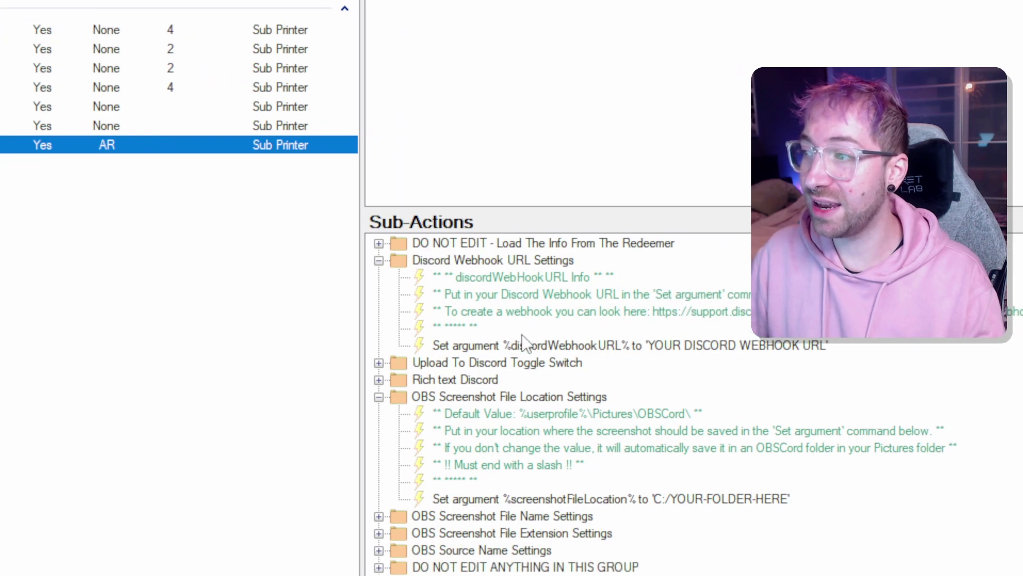
{"action": "left_click", "coordinate": [562, 372]}
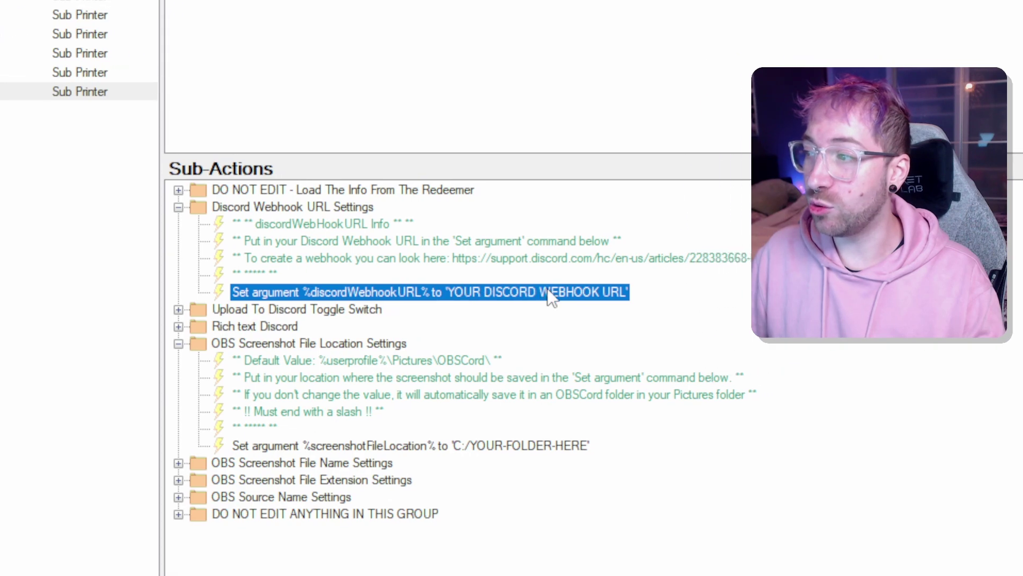
{"action": "right_click", "coordinate": [427, 293]}
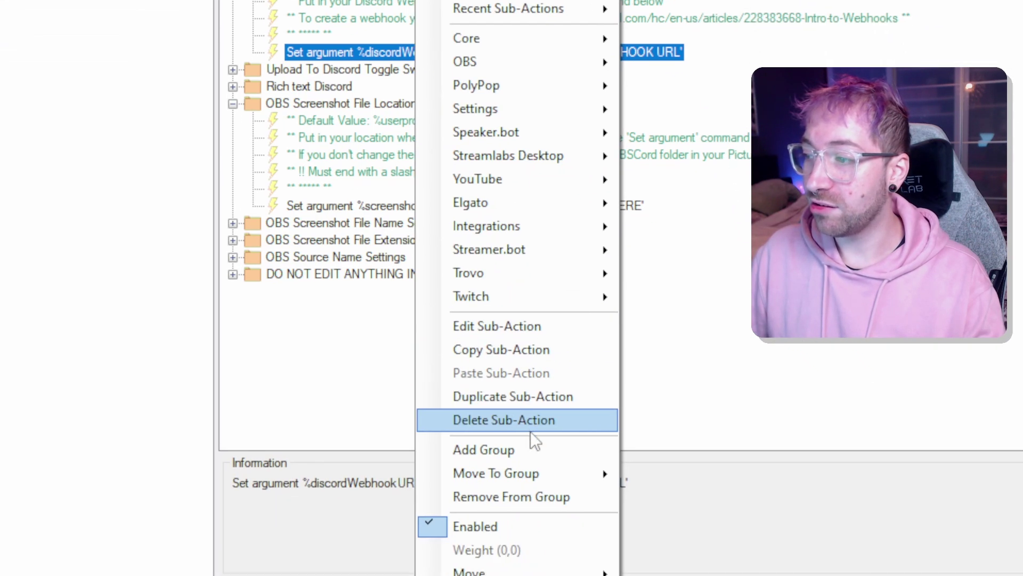
{"action": "left_click", "coordinate": [513, 286]}
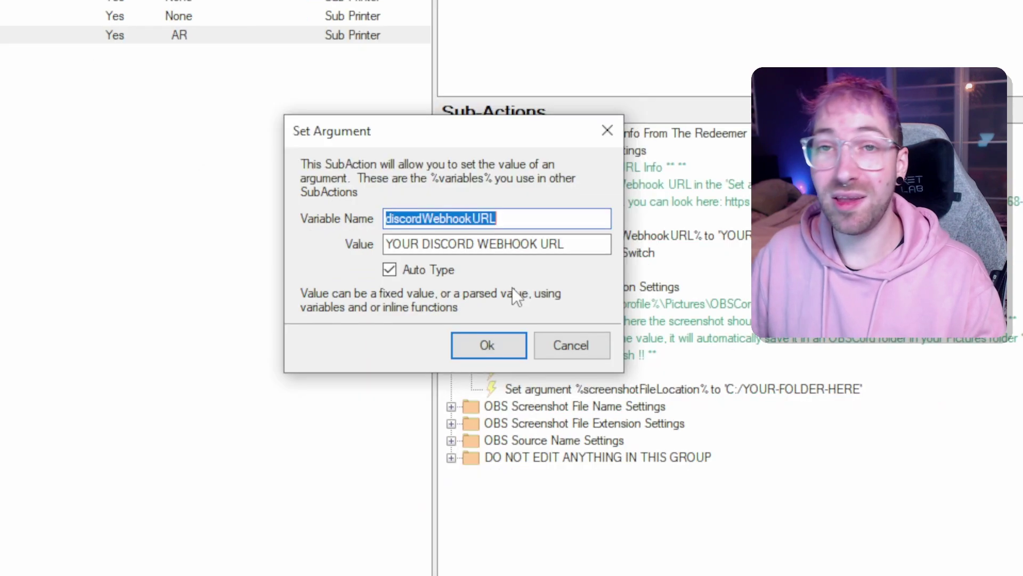
{"action": "left_click", "coordinate": [534, 321]}
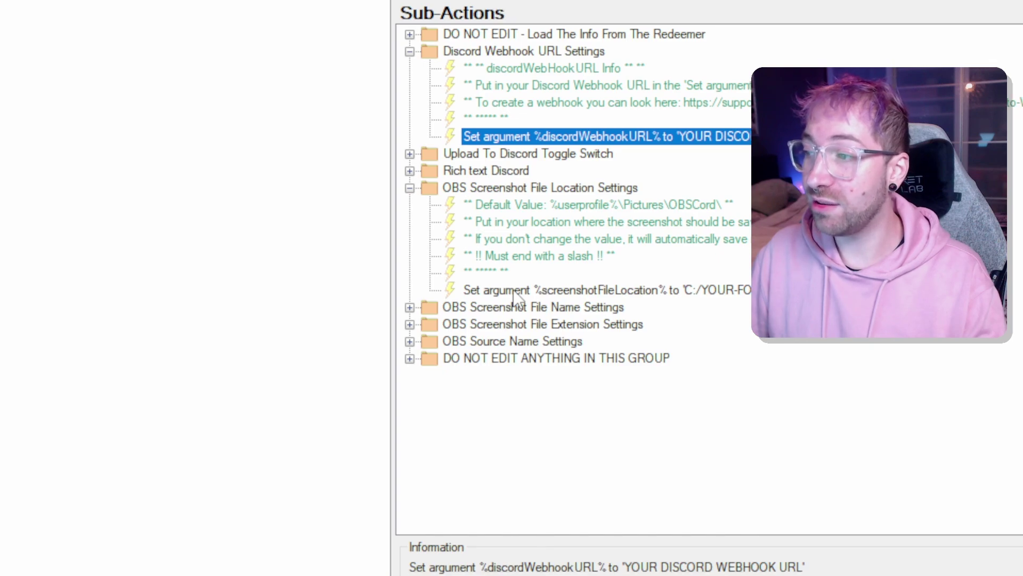
- Check the screenshot file location argument, then collapse both settings groups
{"action": "right_click", "coordinate": [513, 289]}
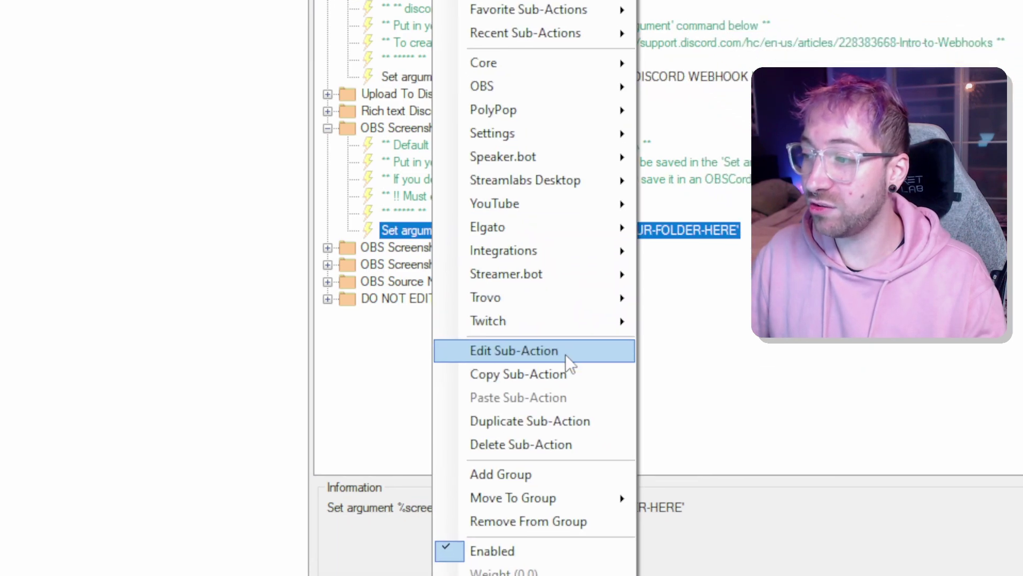
{"action": "left_click", "coordinate": [565, 354]}
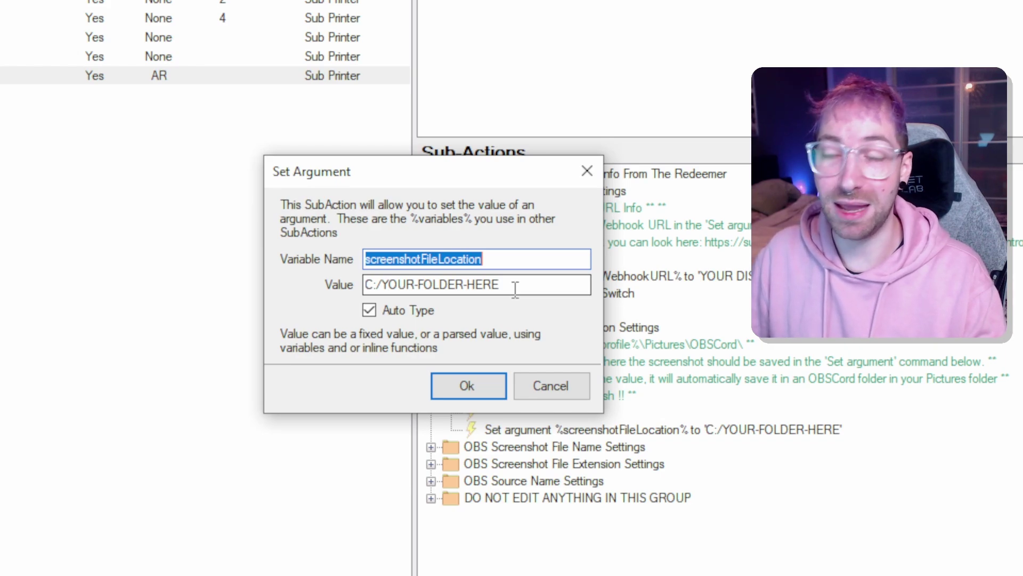
{"action": "left_click", "coordinate": [468, 386]}
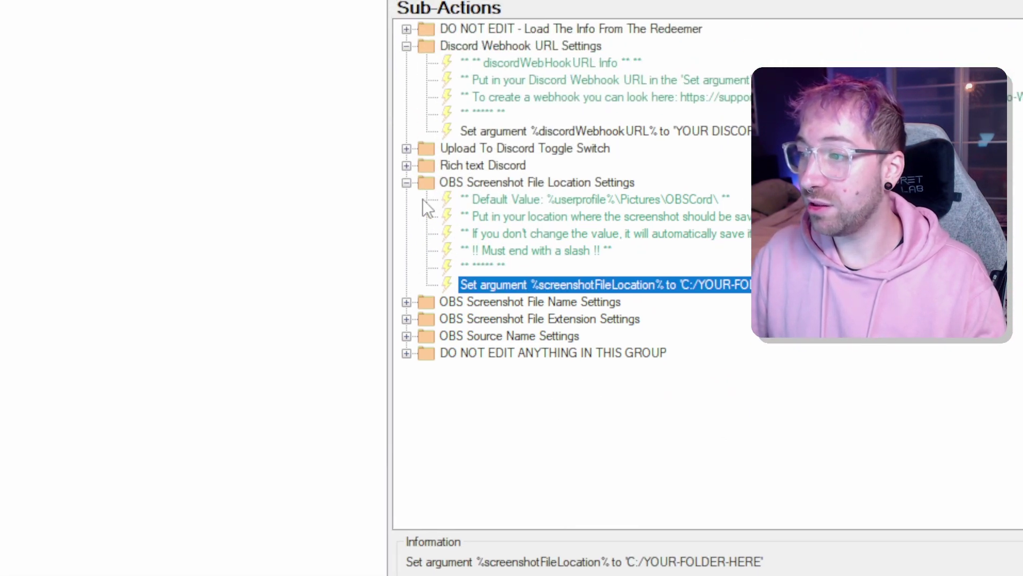
{"action": "left_click", "coordinate": [406, 182]}
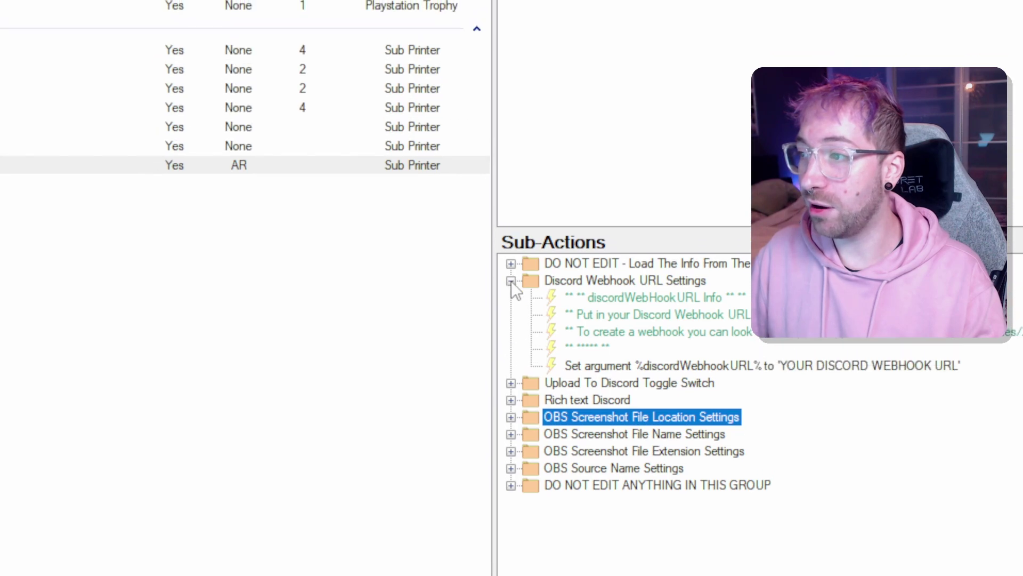
{"action": "left_click", "coordinate": [406, 45]}
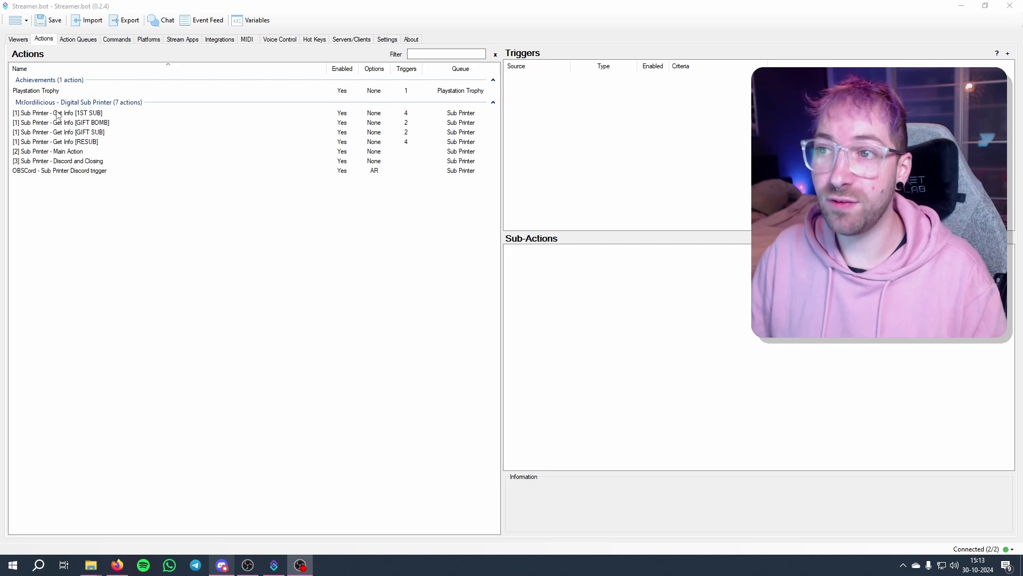
- Open the Test Trigger options on Get Info [1ST SUB]'s first Twitch Subscriptions trigger
{"action": "left_click", "coordinate": [58, 113]}
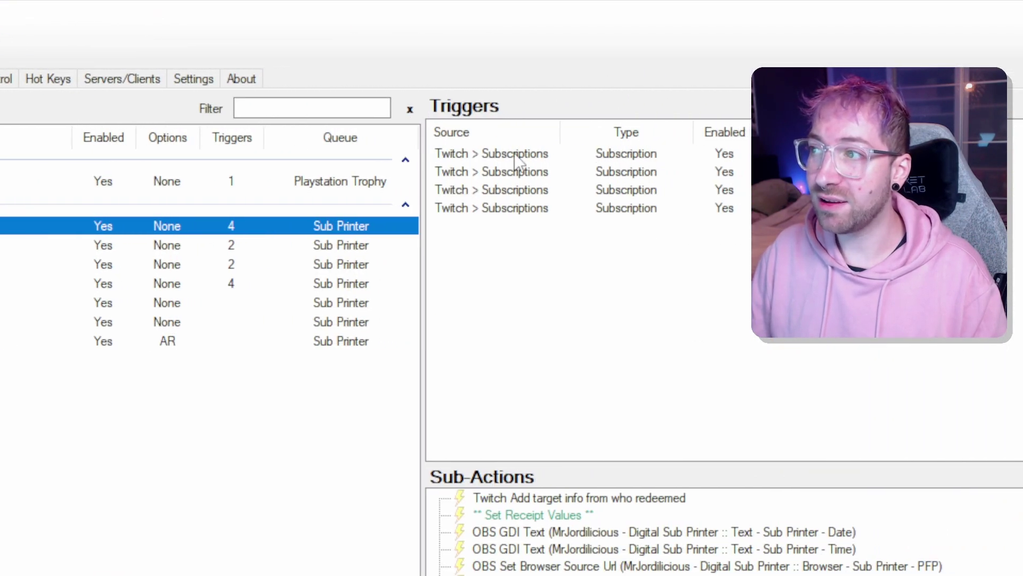
{"action": "right_click", "coordinate": [515, 153]}
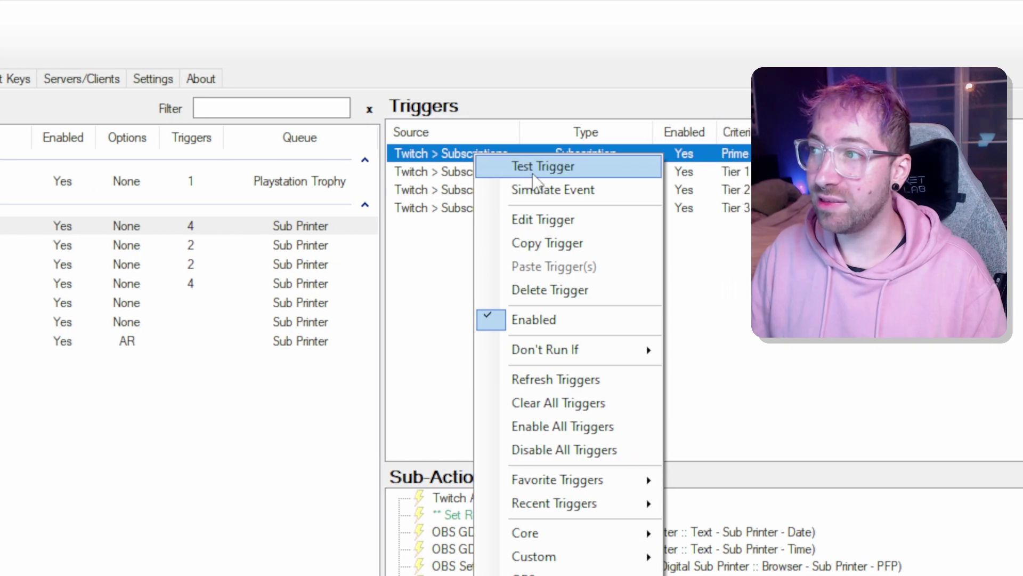